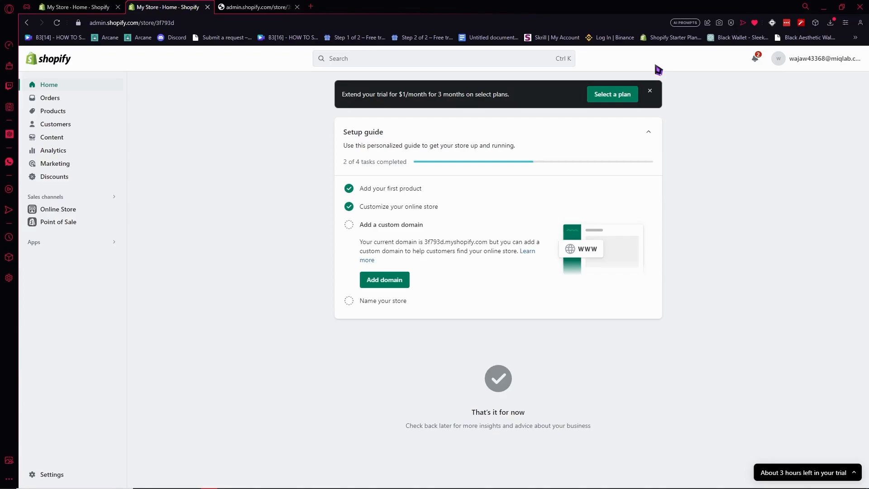
# - Search the store admin for 'wishlist'
pyautogui.click(438, 59)
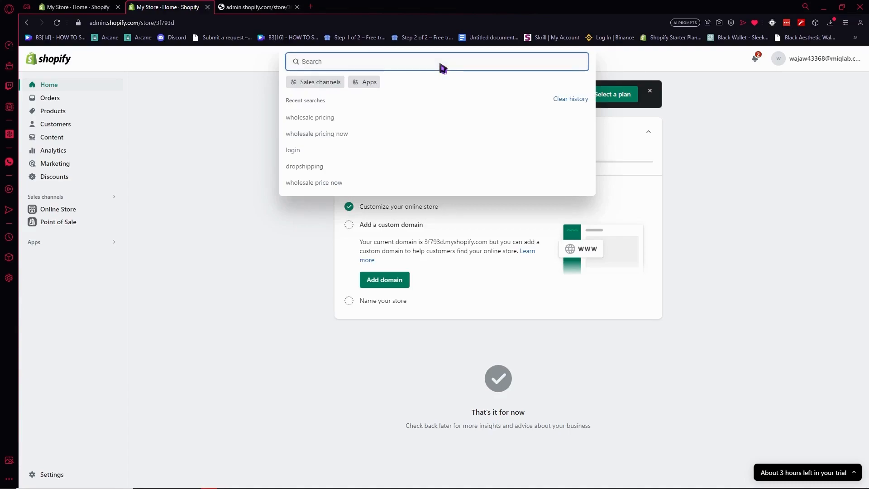
pyautogui.write('wishlist')
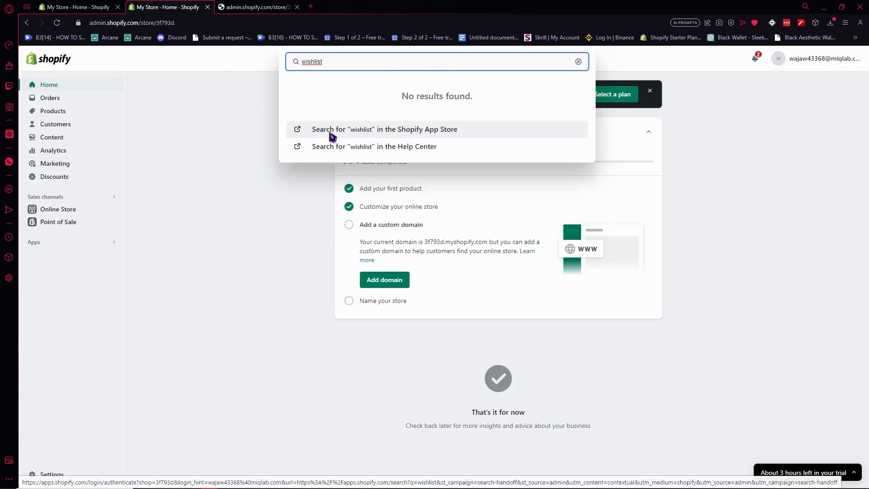
# - Search the Shopify App Store for wishlist and browse the 81 matching apps
pyautogui.click(433, 132)
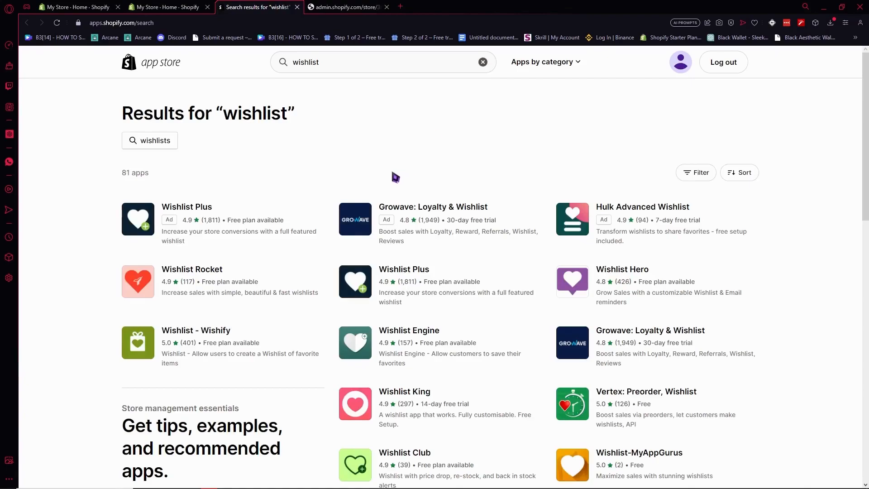
pyautogui.scroll(-2, 395, 176)
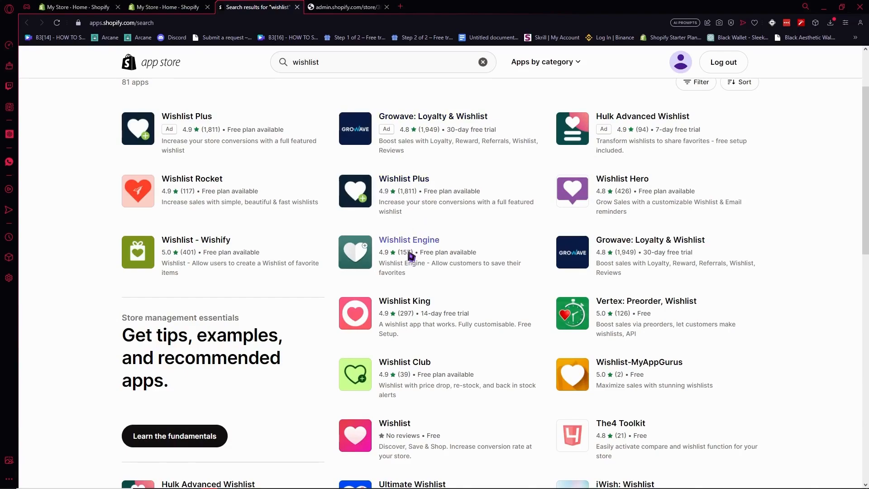
pyautogui.scroll(-4, 411, 256)
pyautogui.scroll(-6, 340, 253)
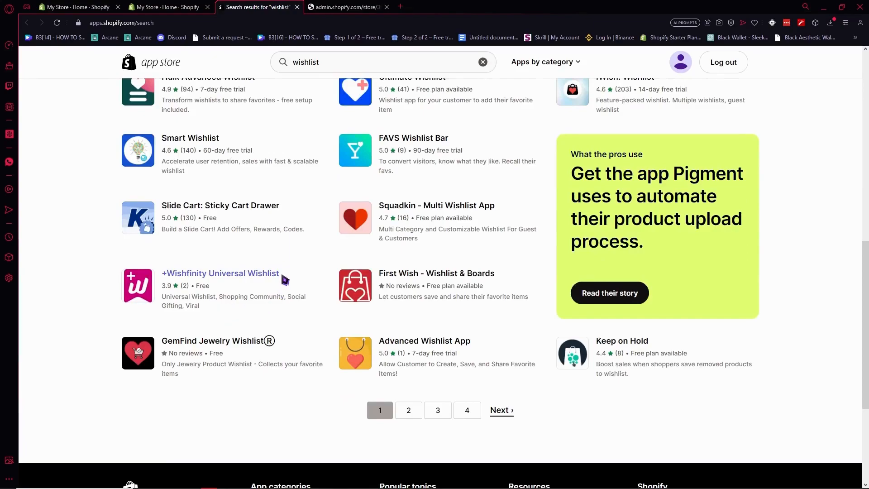
pyautogui.scroll(2, 286, 278)
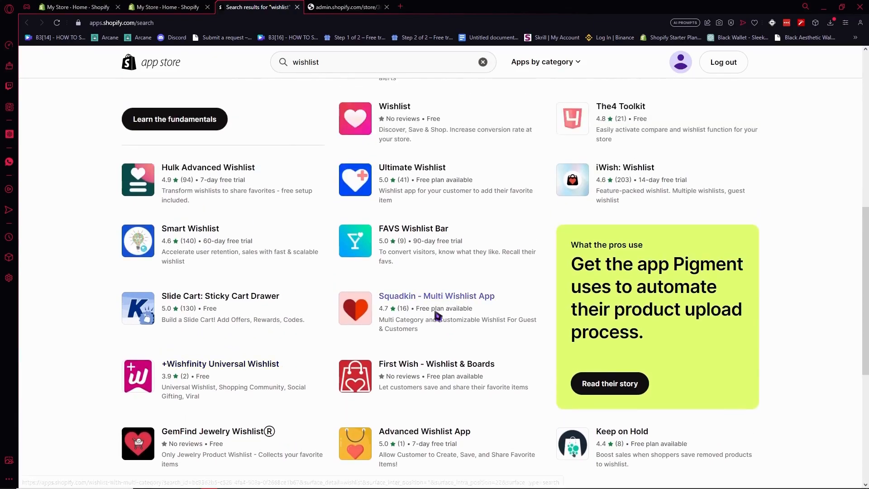
pyautogui.scroll(3, 430, 271)
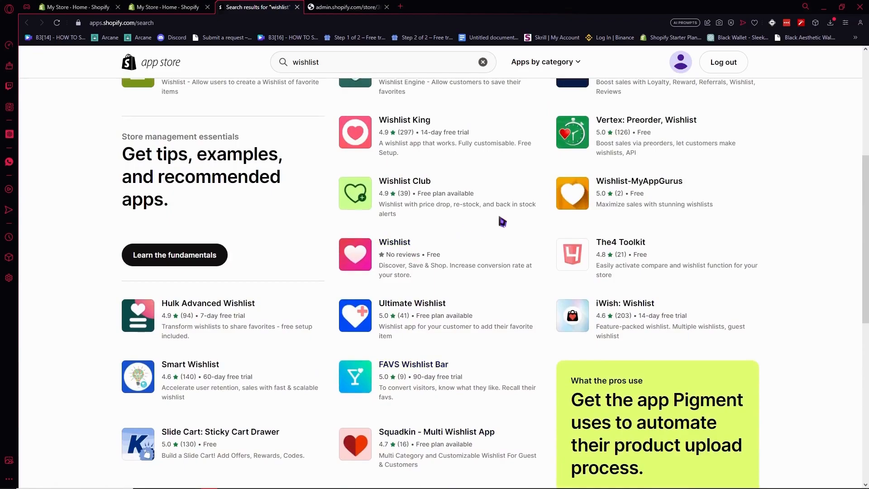
pyautogui.scroll(-3, 442, 237)
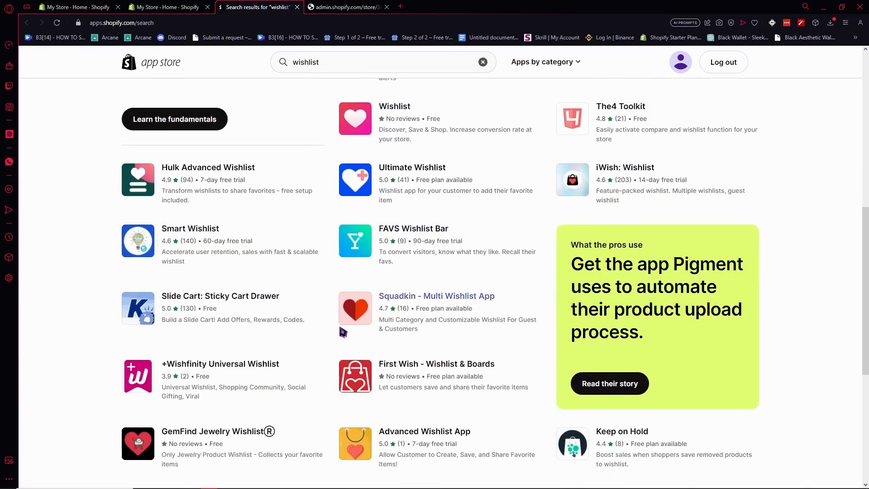
pyautogui.scroll(5, 343, 317)
pyautogui.scroll(2, 339, 317)
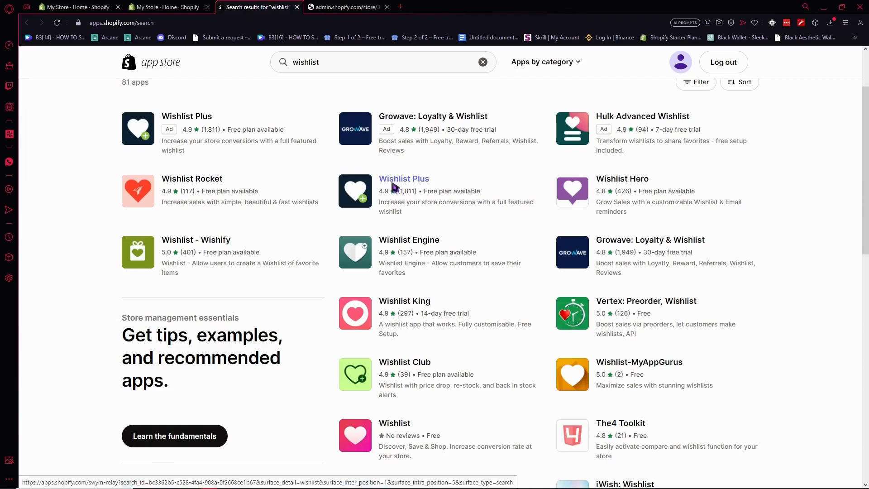
# - Add Wishlist Plus from its App Store page, retrying after the first attempt fails
pyautogui.click(393, 186)
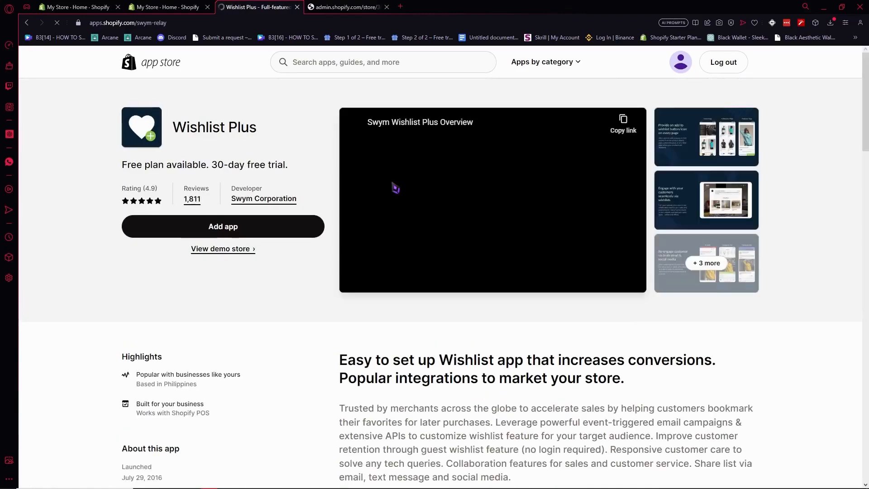
pyautogui.click(278, 223)
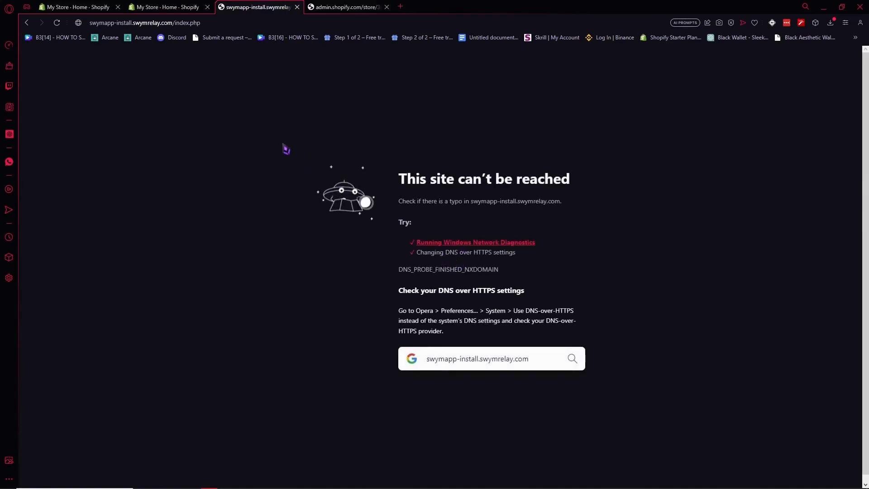
pyautogui.hotkey('ctrl', 'w')
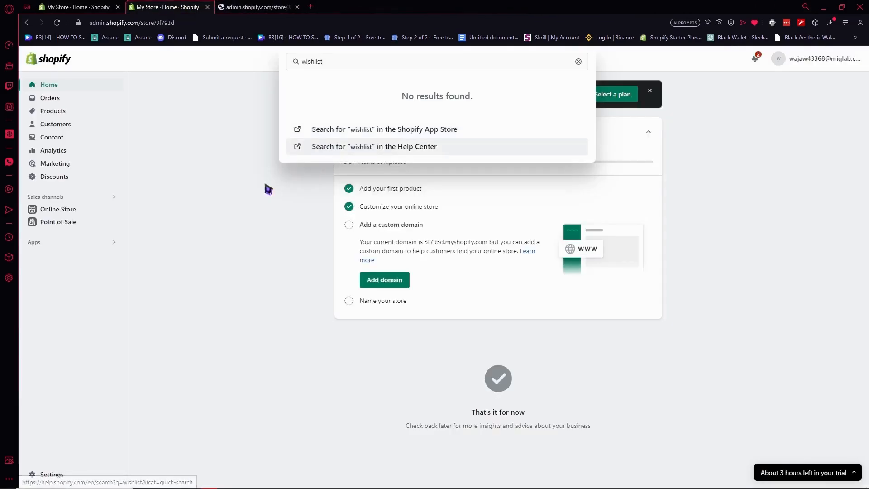
pyautogui.click(372, 131)
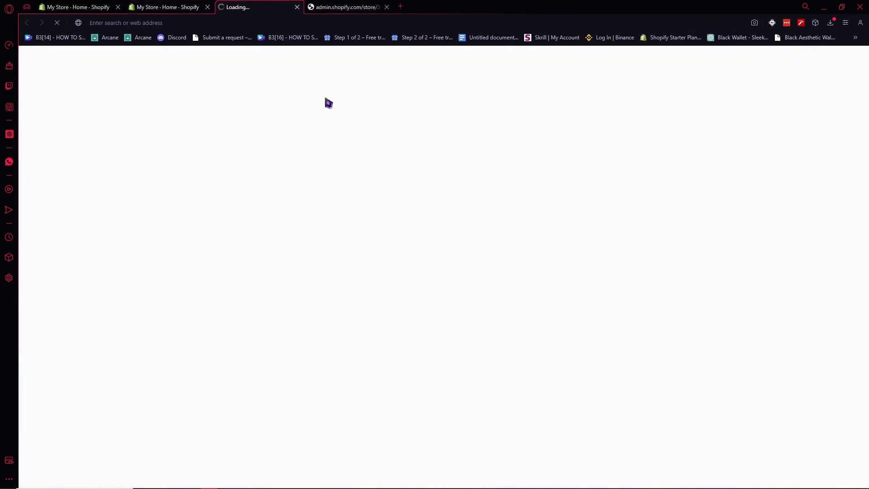
pyautogui.click(401, 62)
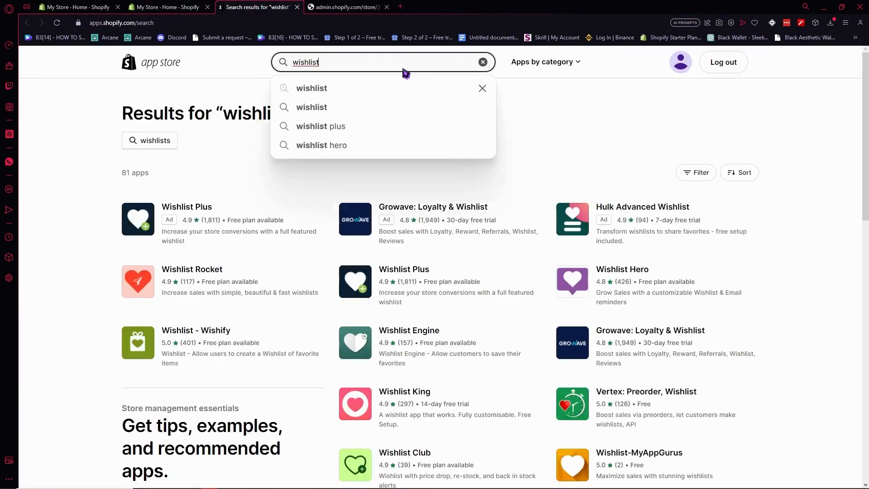
pyautogui.click(187, 219)
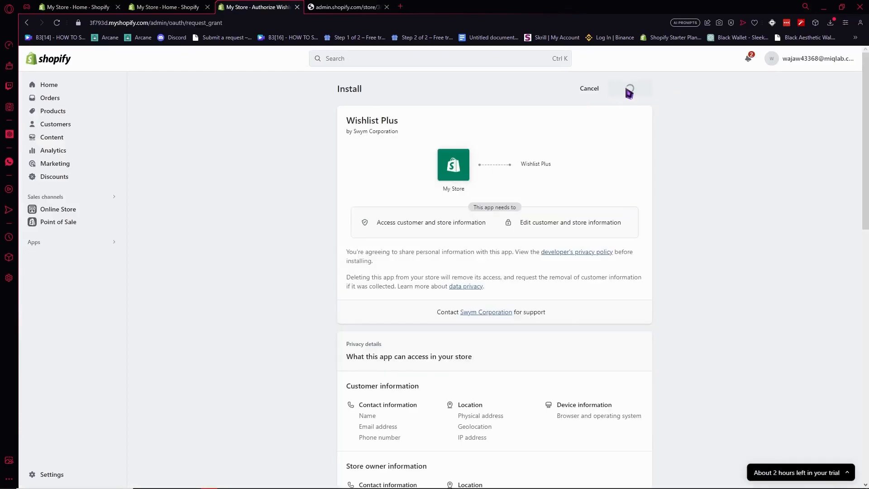
# - Install Wishlist Plus on My Store from the install page
pyautogui.click(637, 92)
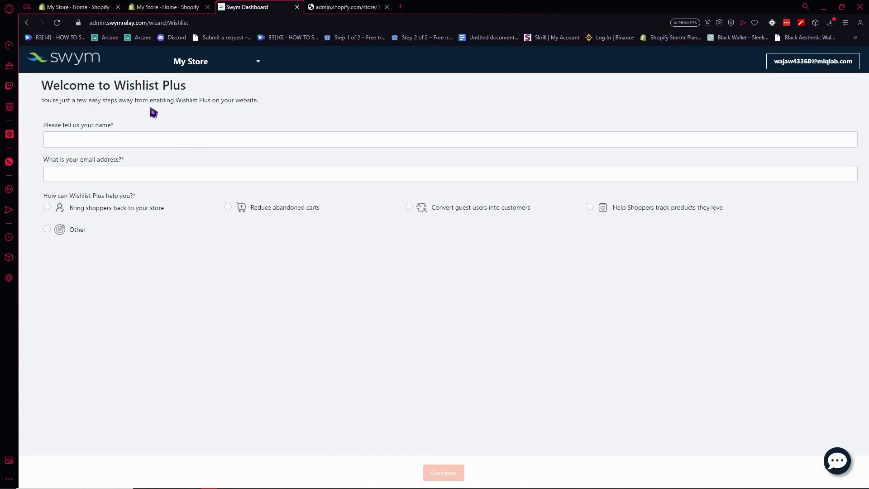
# - Enter the merchant's name and contact e-mail, and pick 'Bring shoppers back to your store'
pyautogui.click(131, 144)
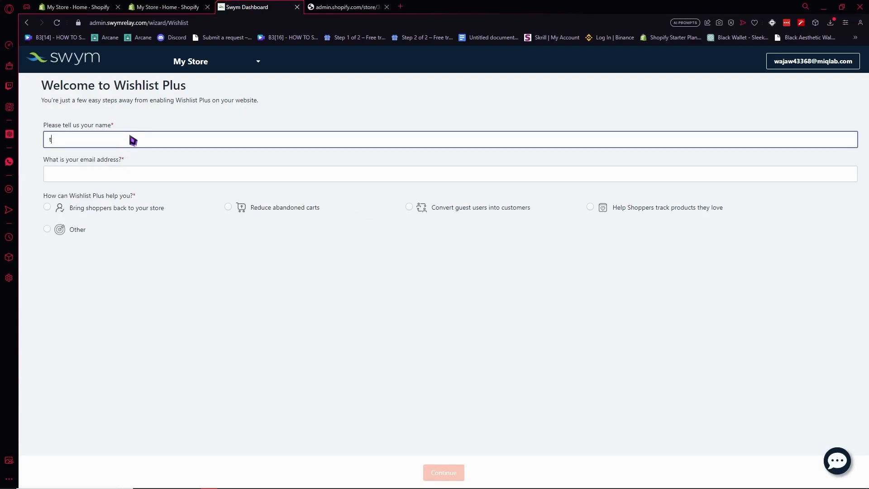
pyautogui.click(151, 176)
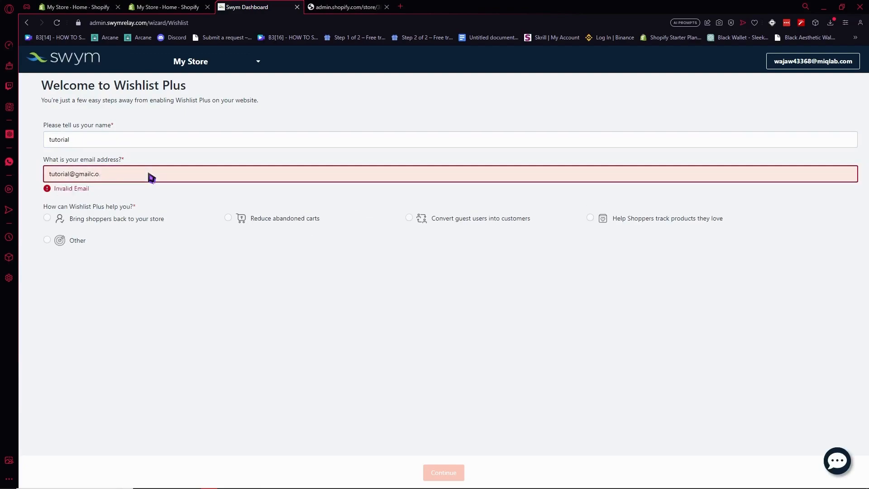
pyautogui.click(148, 224)
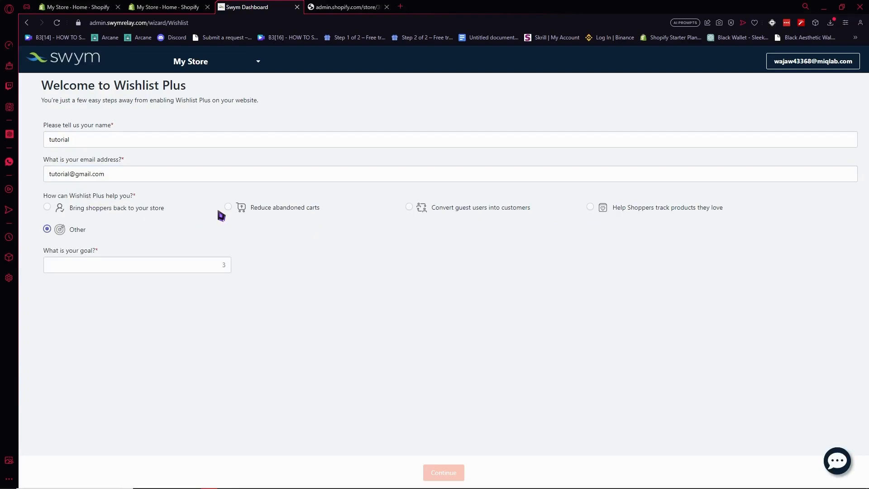
pyautogui.click(74, 209)
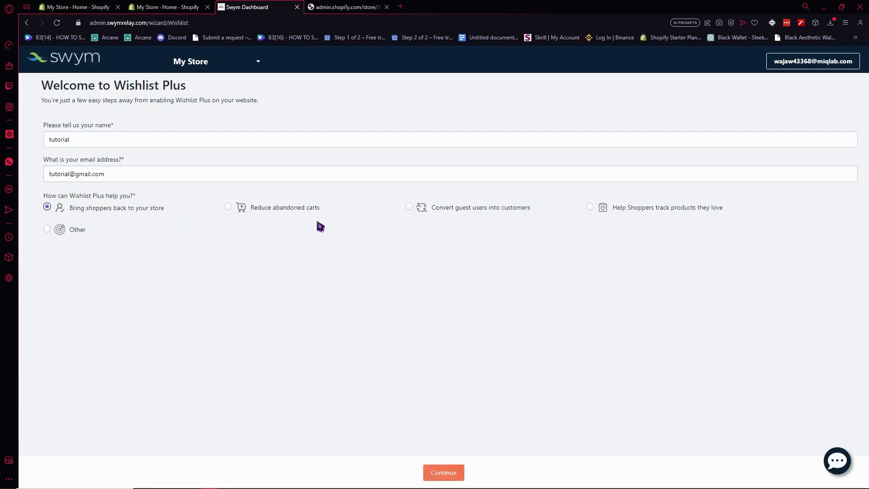
# - Move on to plan selection and start the Free plan
pyautogui.click(455, 473)
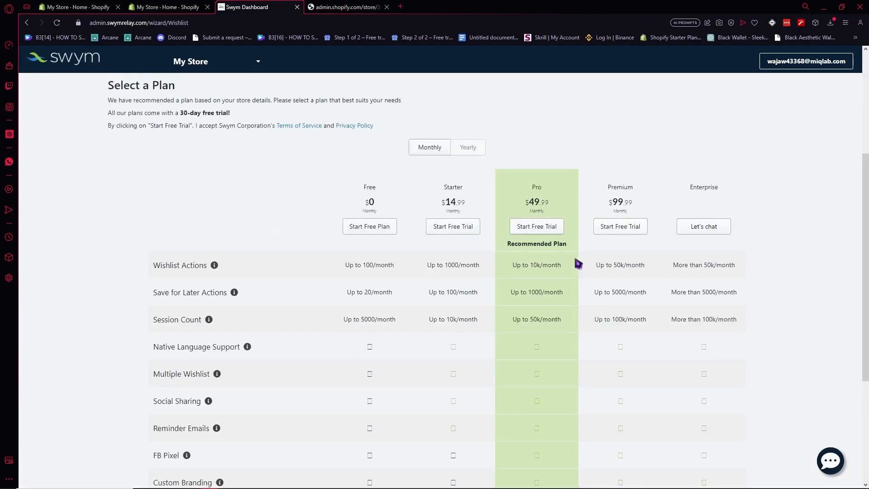
pyautogui.click(371, 231)
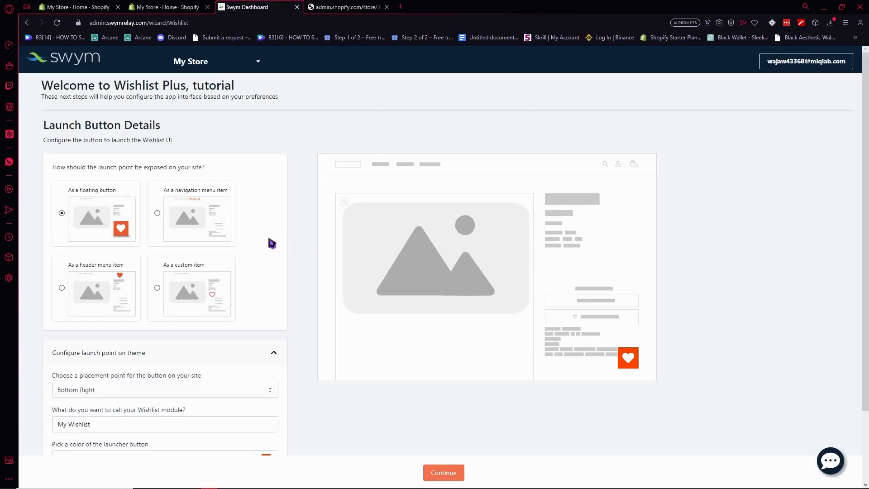
# - Keep the wishlist launcher as a floating button positioned at Bottom Right
pyautogui.moveTo(86, 170); pyautogui.dragTo(143, 172)
pyautogui.click(154, 174)
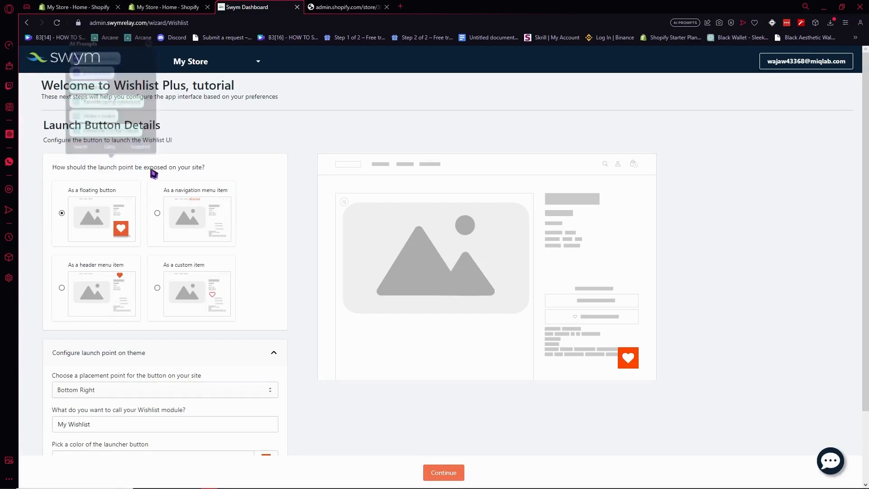
pyautogui.scroll(-1, 217, 254)
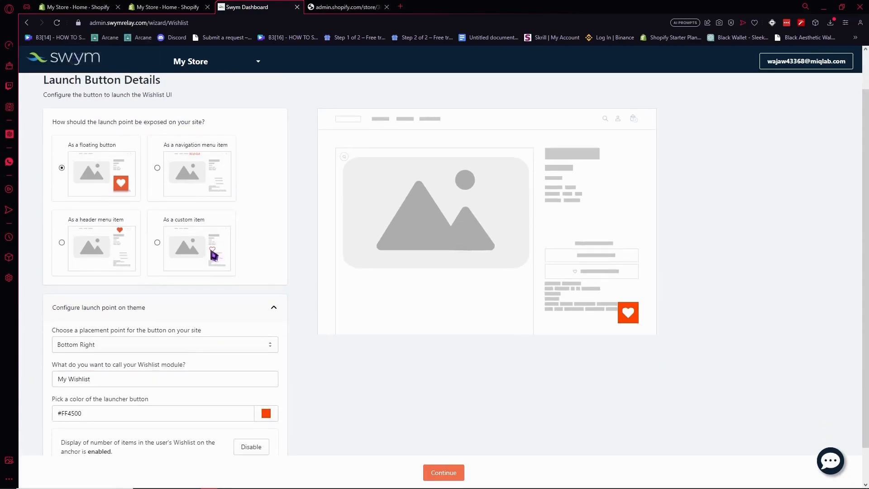
pyautogui.click(158, 242)
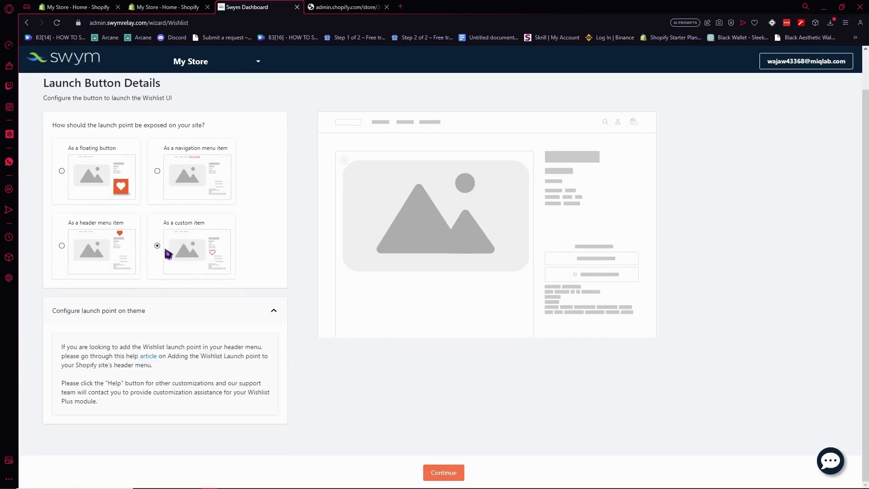
pyautogui.click(62, 174)
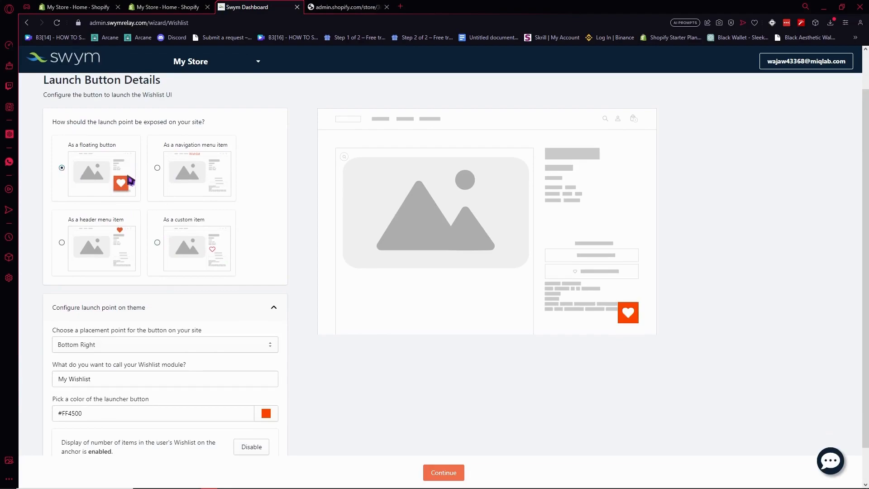
pyautogui.scroll(-1, 77, 333)
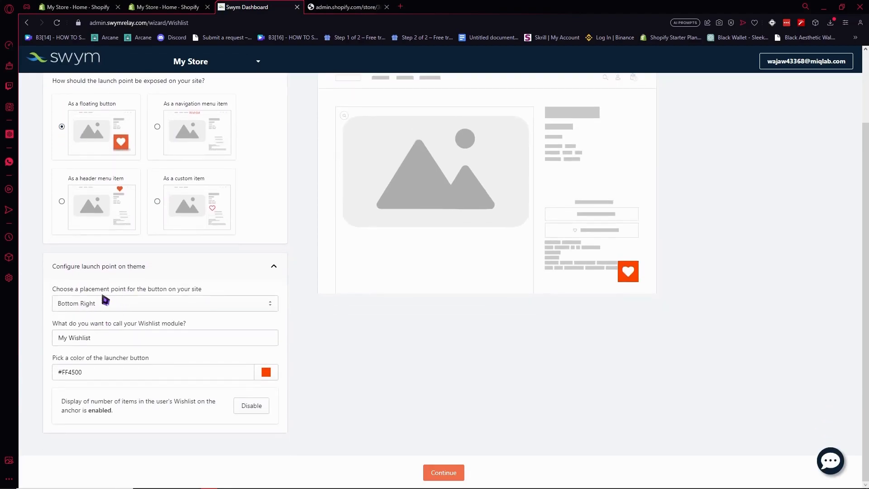
pyautogui.click(143, 307)
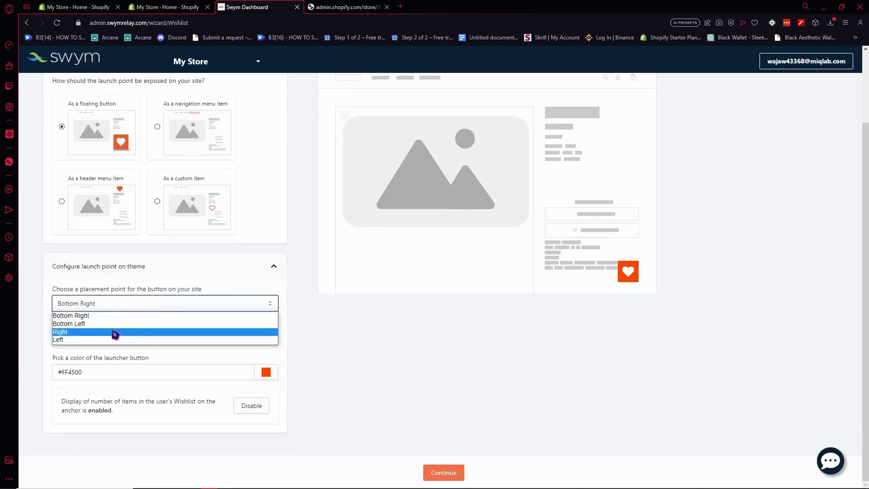
pyautogui.click(116, 335)
pyautogui.click(111, 306)
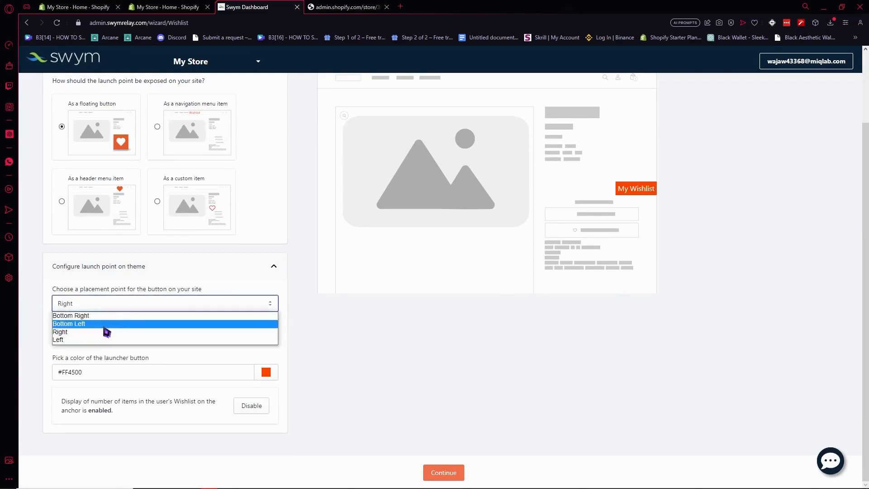
pyautogui.click(108, 310)
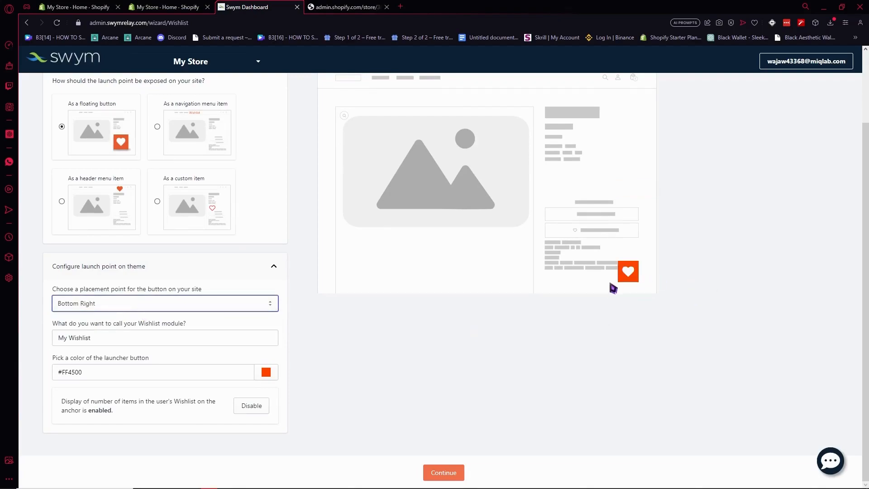
# - Set the launcher colour to red #ff0000 and continue
pyautogui.click(591, 311)
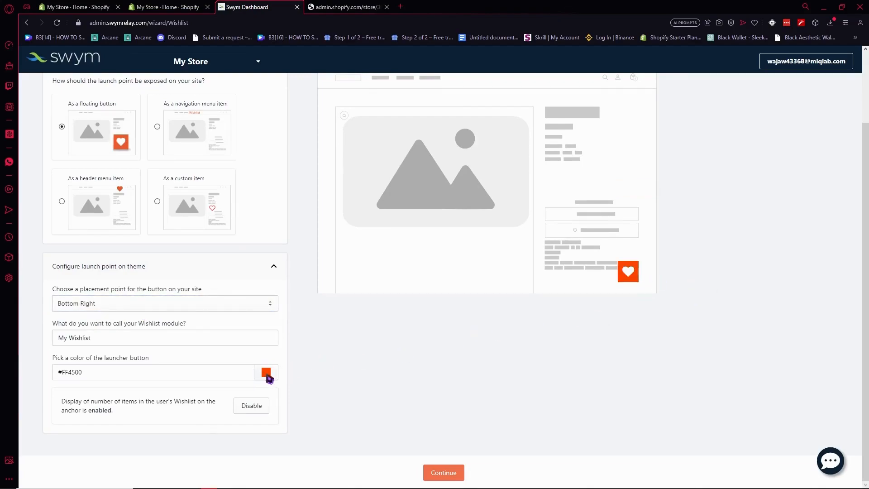
pyautogui.click(267, 376)
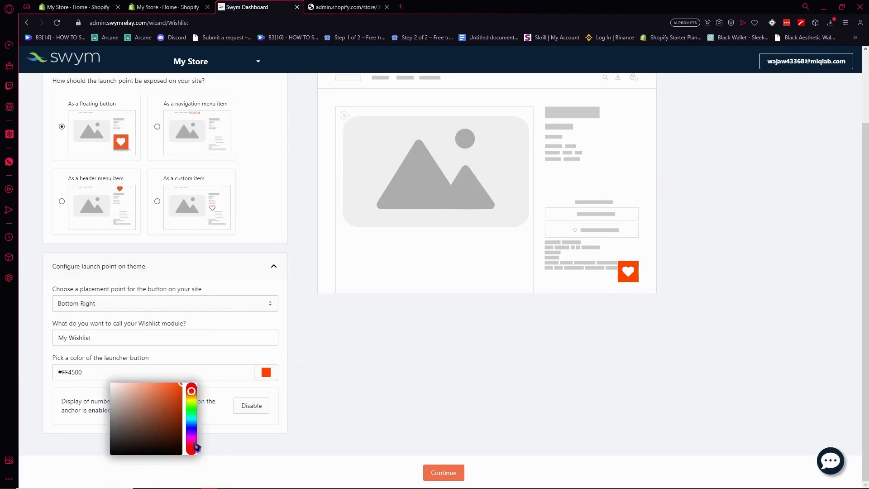
pyautogui.moveTo(195, 418); pyautogui.dragTo(205, 455)
pyautogui.click(205, 454)
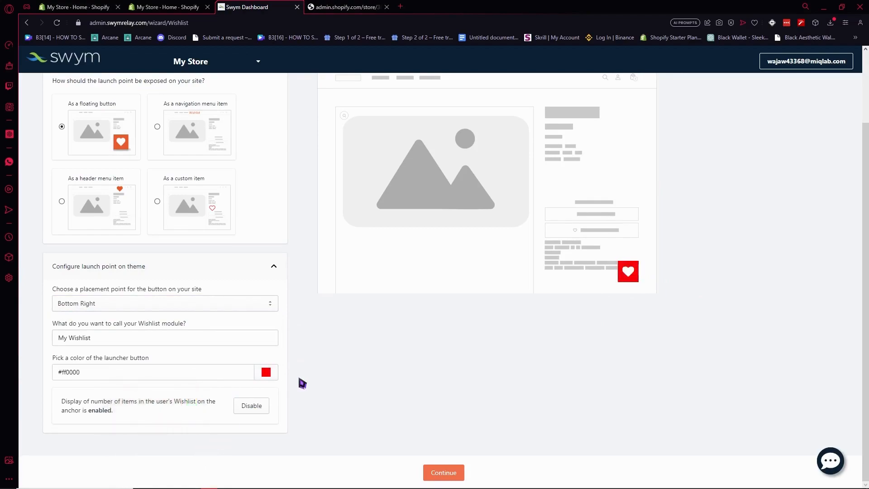
pyautogui.click(438, 472)
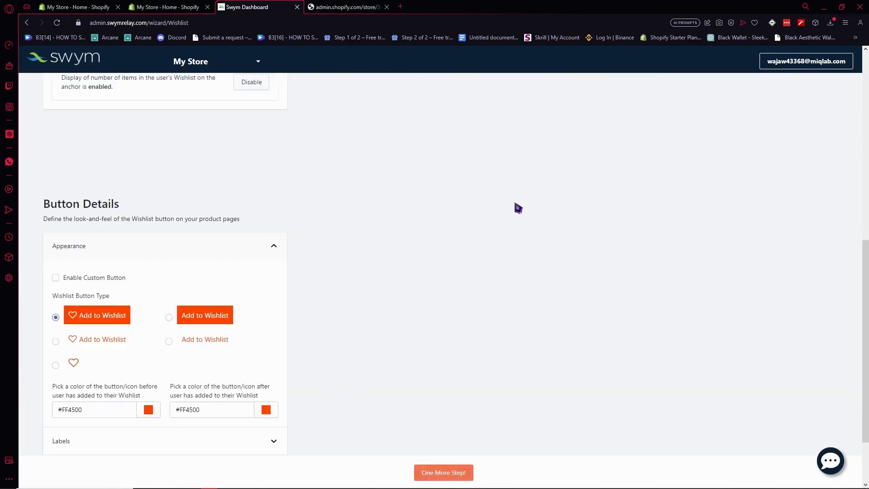
# - Set the wishlist button's before-adding colour to red #ff0017
pyautogui.scroll(-1, 385, 192)
pyautogui.scroll(4, 383, 193)
pyautogui.scroll(-4, 353, 214)
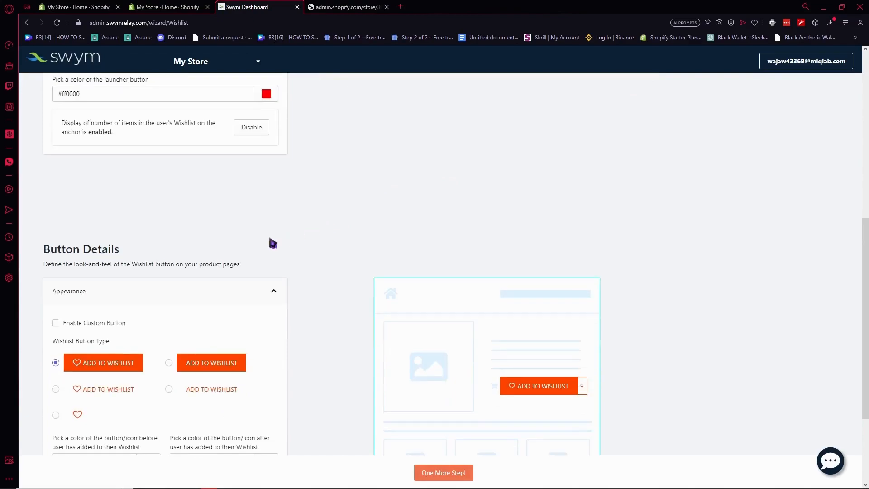
pyautogui.scroll(-1, 191, 238)
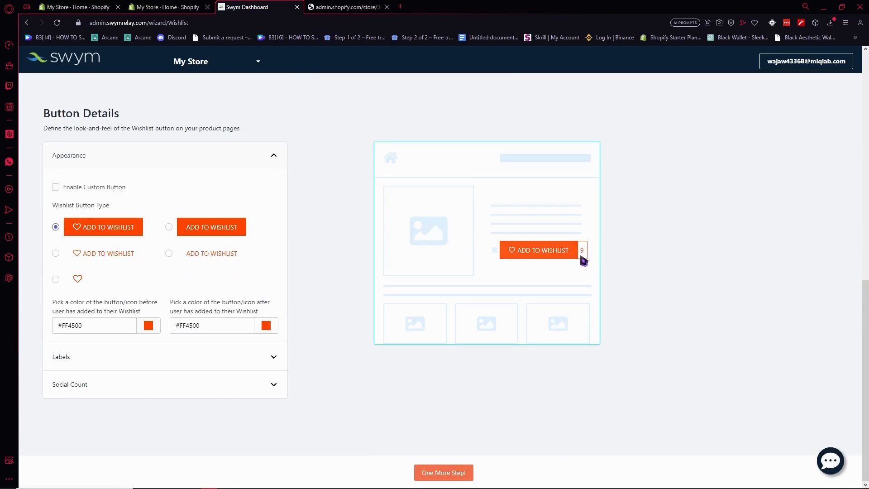
pyautogui.click(148, 326)
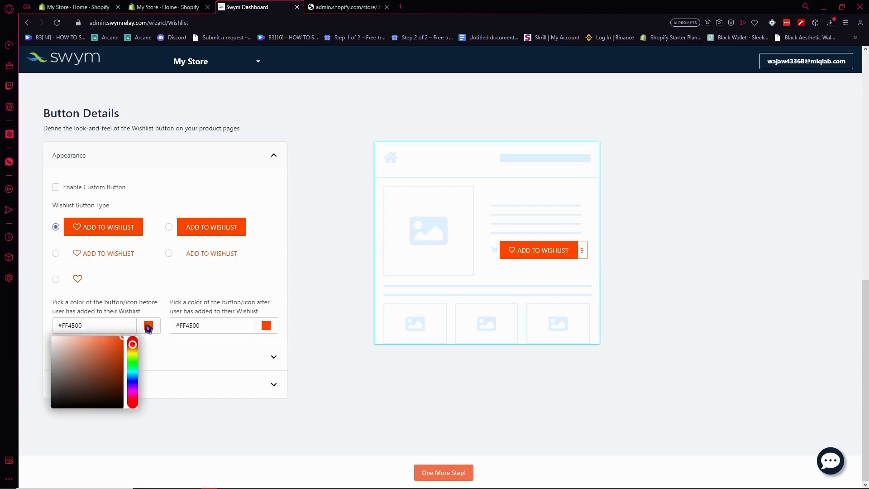
pyautogui.moveTo(132, 362); pyautogui.dragTo(135, 409)
pyautogui.click(137, 421)
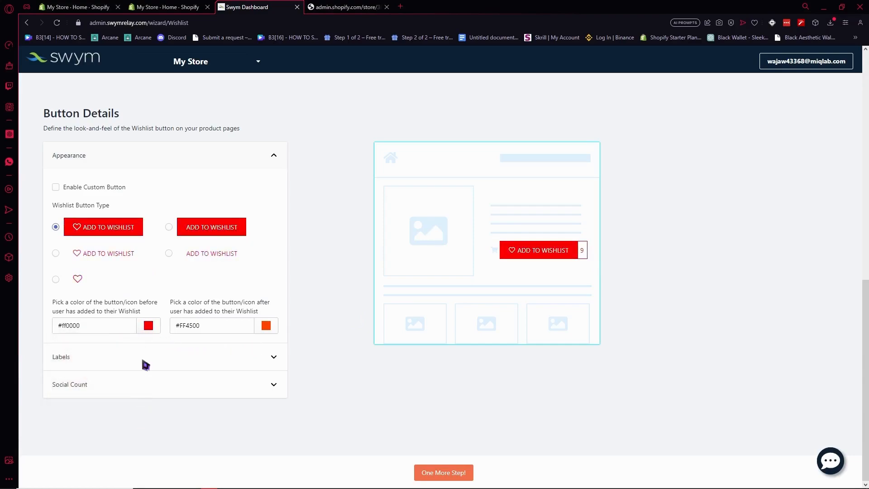
pyautogui.click(149, 327)
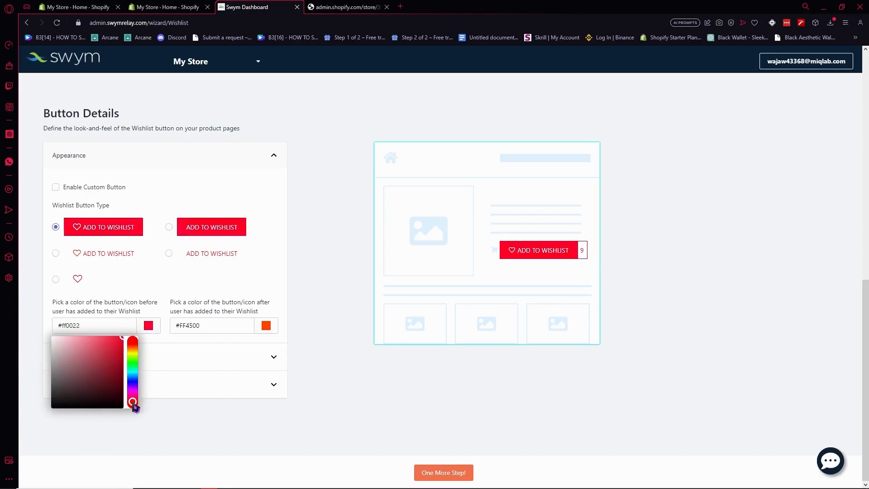
pyautogui.moveTo(135, 400); pyautogui.dragTo(139, 404)
pyautogui.click(140, 405)
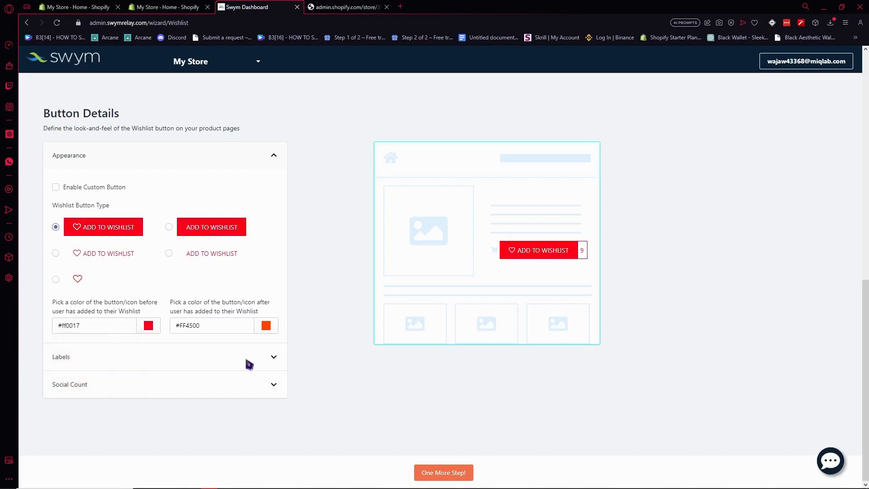
# - Set the button's after-adding colour to red #ff0000
pyautogui.click(266, 326)
pyautogui.moveTo(252, 399); pyautogui.dragTo(254, 408)
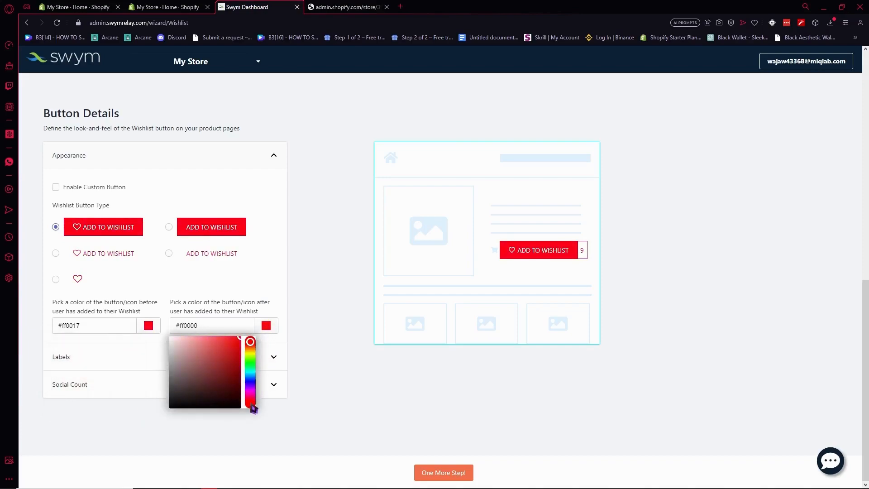
pyautogui.click(382, 424)
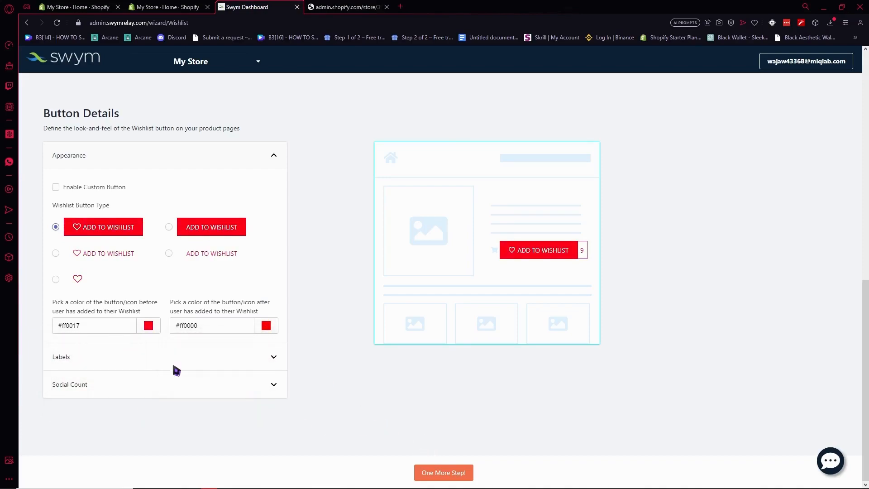
pyautogui.click(169, 359)
# - Change the before-adding button label to 'ADD ME TO WISHLIST'
pyautogui.click(143, 277)
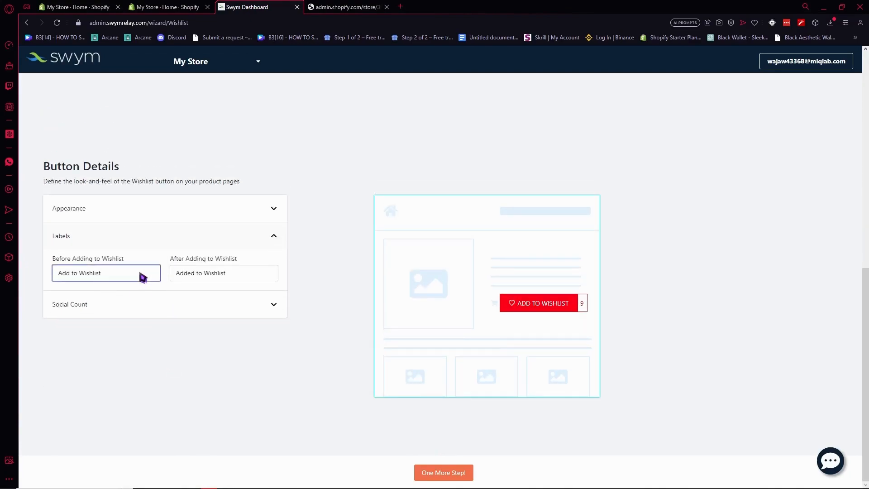
pyautogui.hotkey('ctrl', 'a')
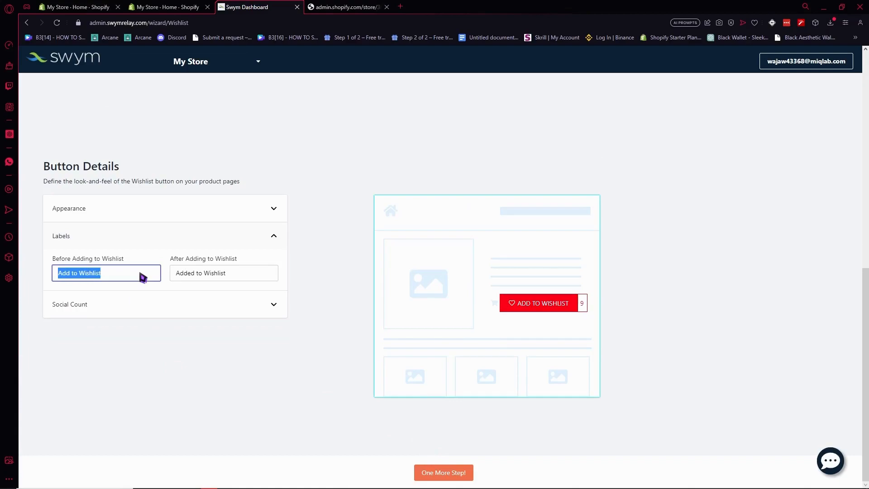
pyautogui.write('ADD ME TO ')
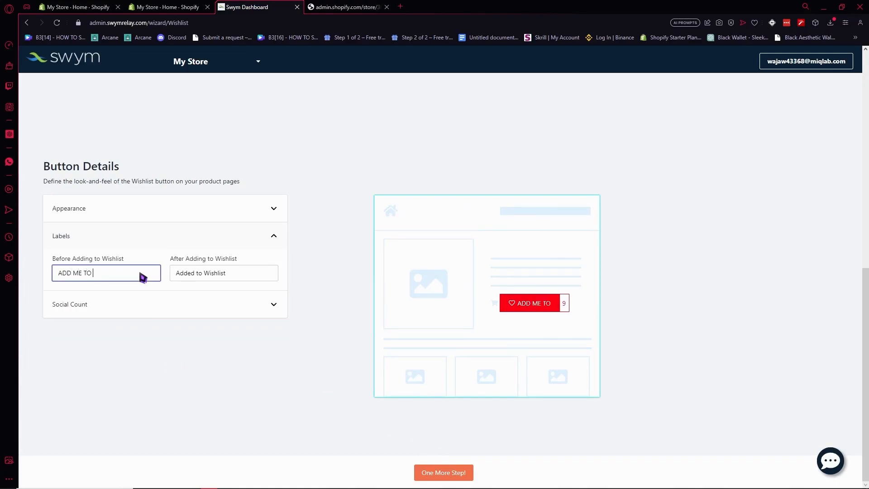
pyautogui.write('WISHLIST')
# - Change the after-adding label to 'THANK YOU FOR ADDING', leaving the social count on
pyautogui.click(205, 274)
pyautogui.moveTo(226, 273); pyautogui.dragTo(155, 281)
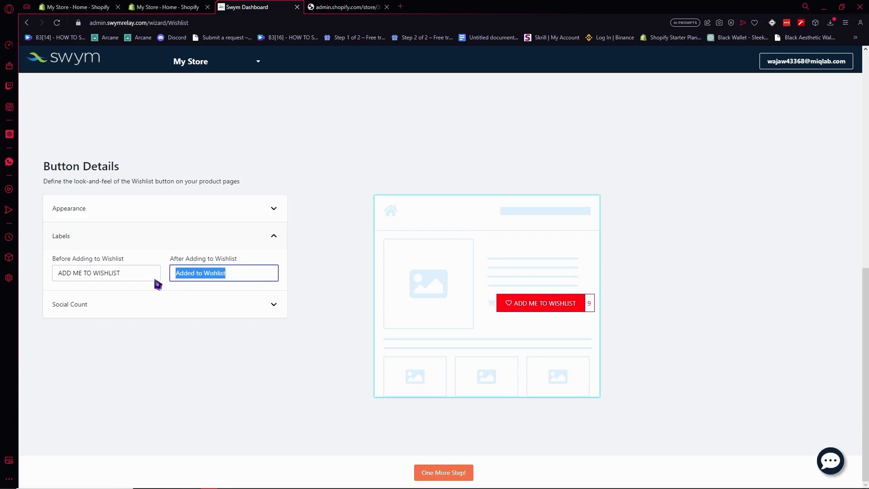
pyautogui.write('THA')
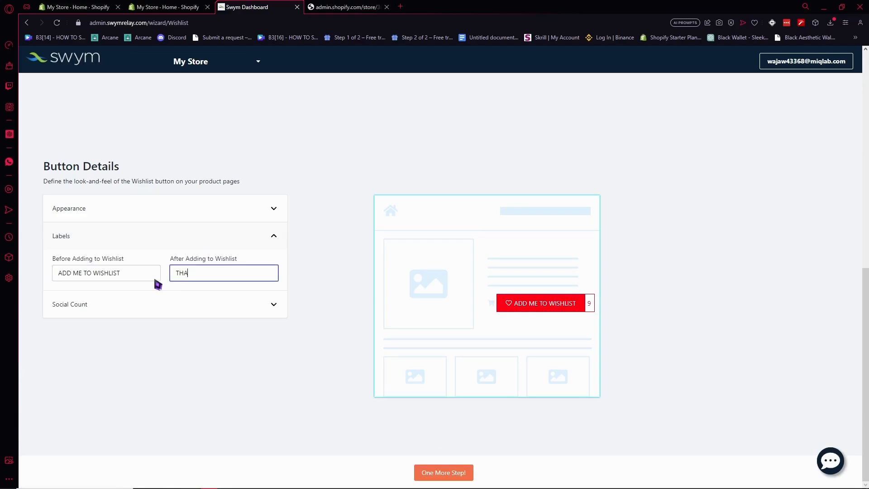
pyautogui.write('NK YOU FOR ADDING')
pyautogui.click(194, 302)
pyautogui.click(207, 240)
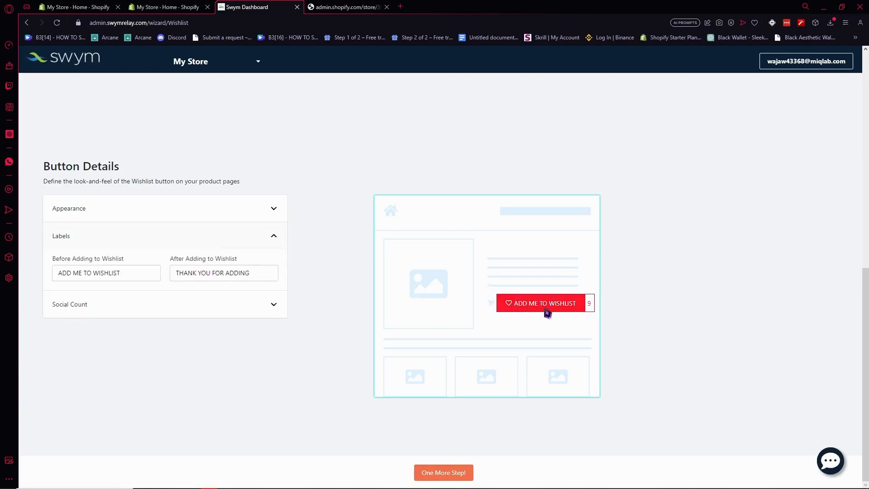
pyautogui.click(172, 271)
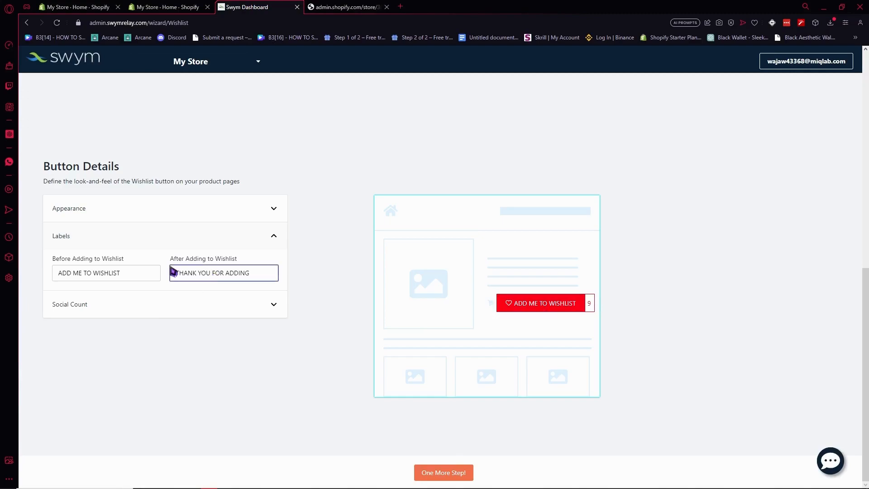
pyautogui.click(141, 305)
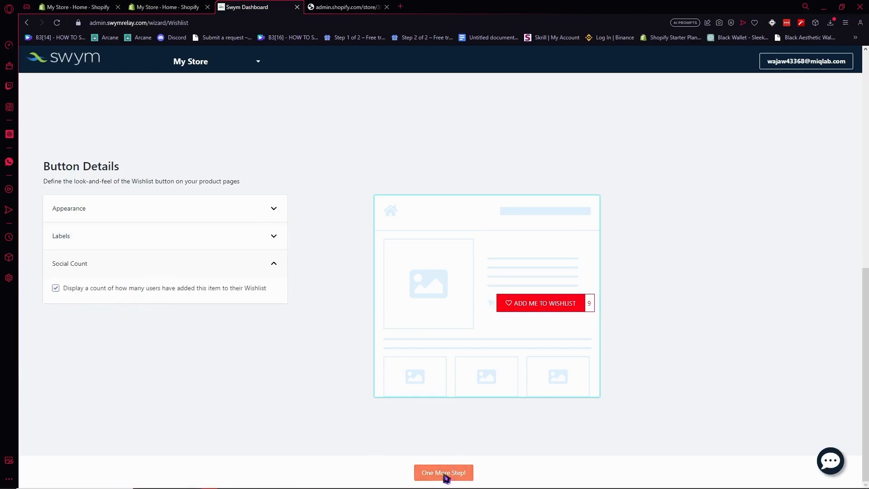
pyautogui.click(445, 475)
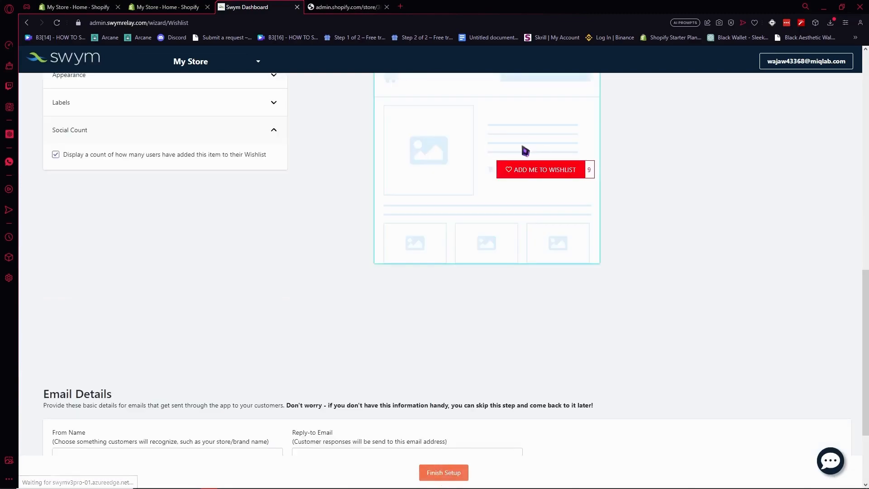
# - Review the button settings, finish setup with Email Details left blank, and return to Shopify admin
pyautogui.scroll(4, 525, 151)
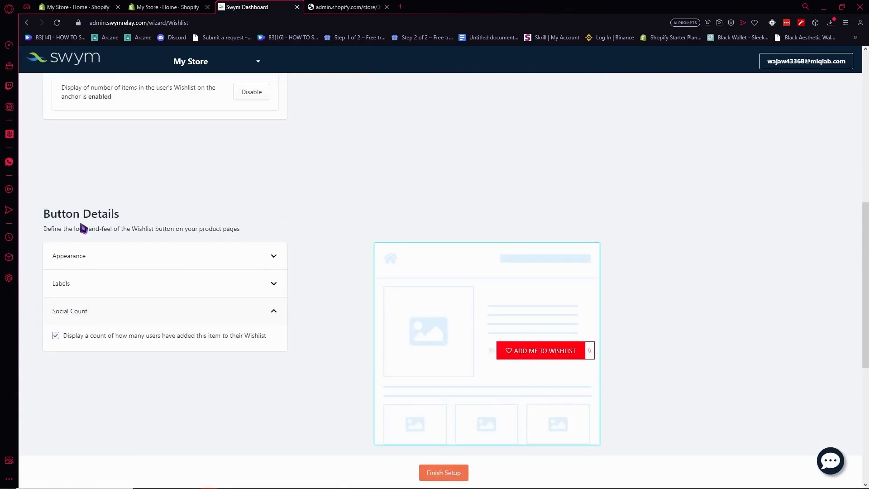
pyautogui.click(101, 255)
pyautogui.scroll(-4, 174, 294)
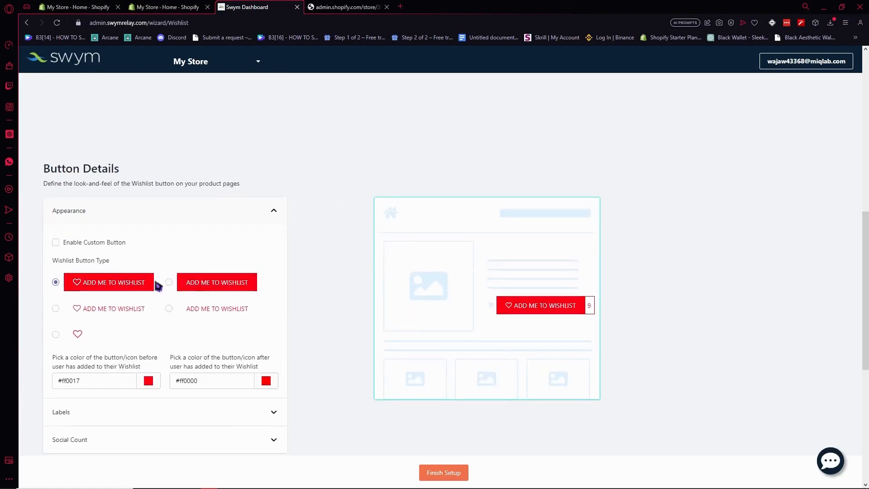
pyautogui.click(177, 277)
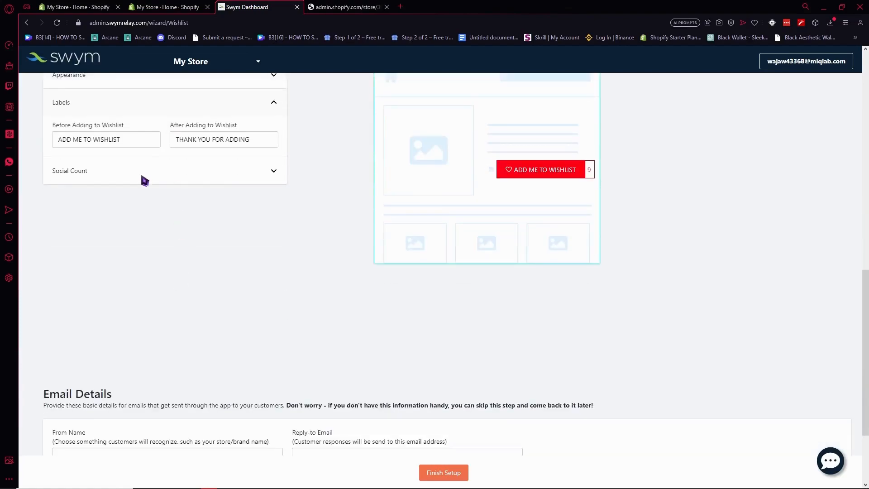
pyautogui.scroll(-3, 219, 205)
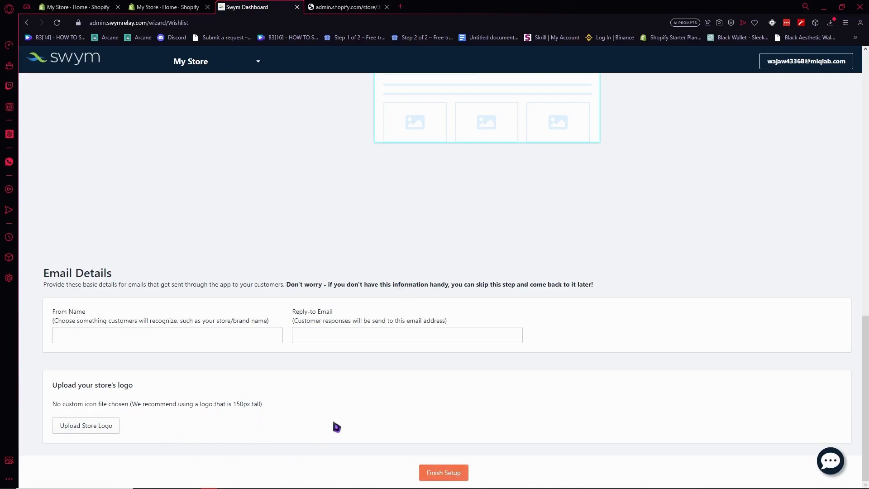
pyautogui.click(446, 477)
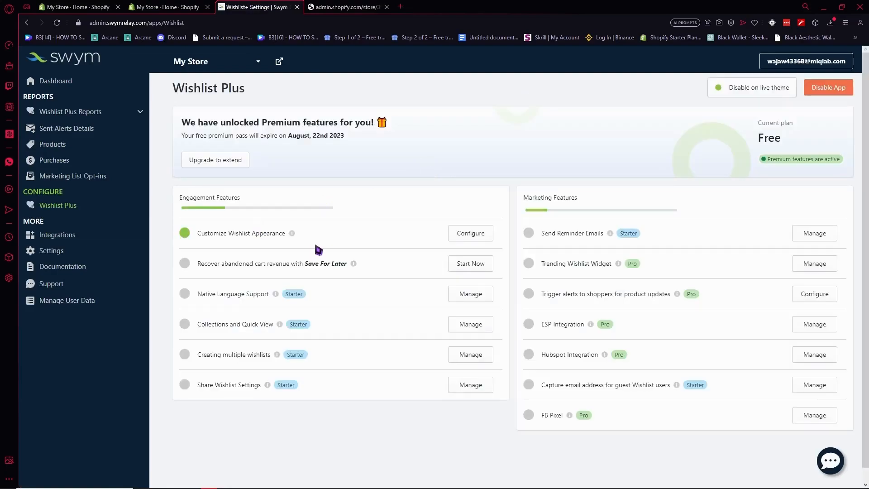
pyautogui.click(185, 6)
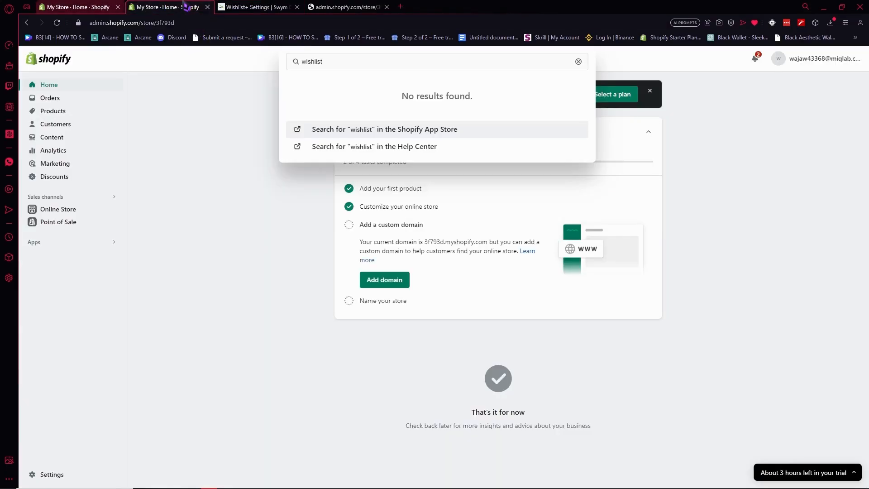
# - From the Shopify admin's Online Store themes page, open the live storefront
pyautogui.click(81, 7)
pyautogui.click(174, 149)
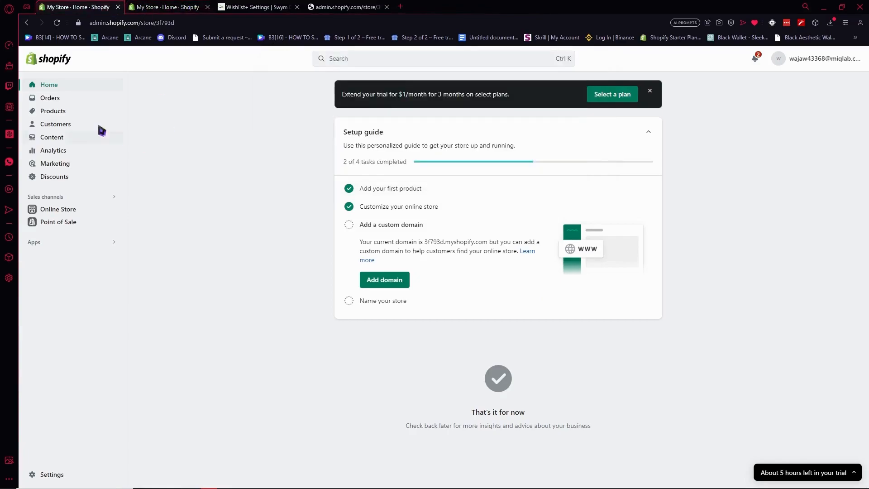
pyautogui.click(83, 209)
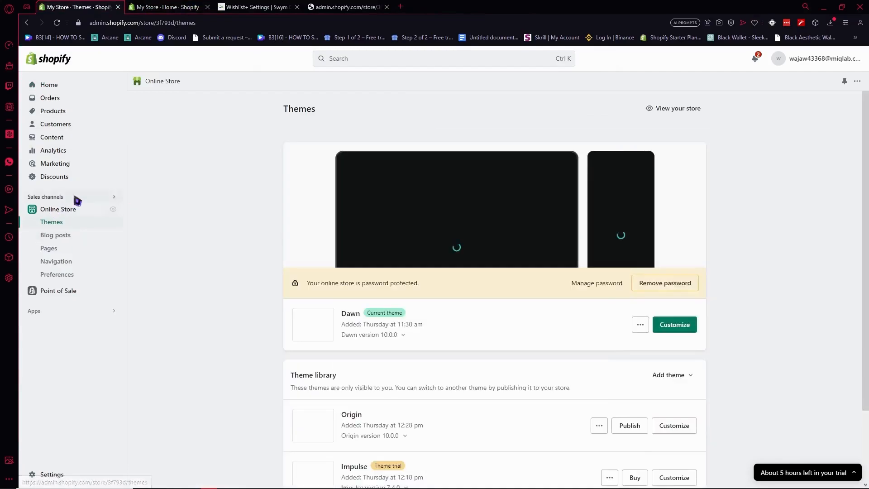
pyautogui.click(667, 110)
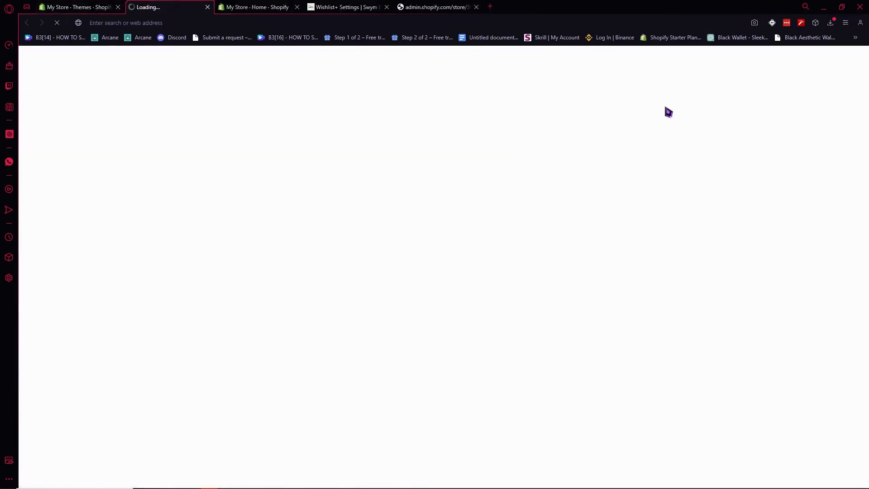
# - Open Sunglass Premium by TK and add it to the wishlist with ADD ME TO WISHLIST
pyautogui.scroll(-6, 412, 252)
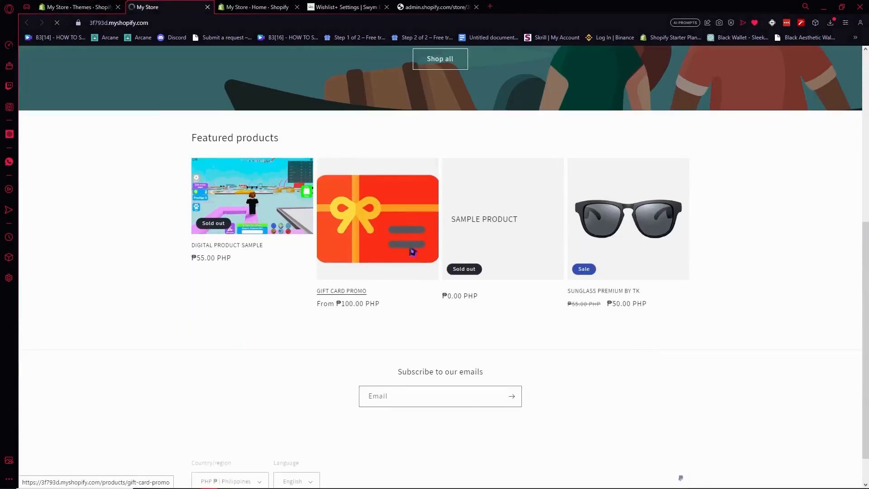
pyautogui.click(624, 243)
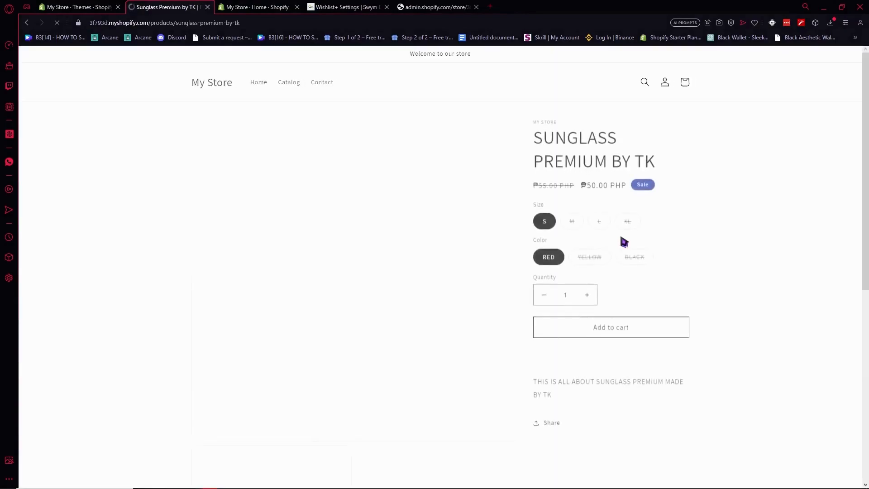
pyautogui.scroll(-1, 622, 242)
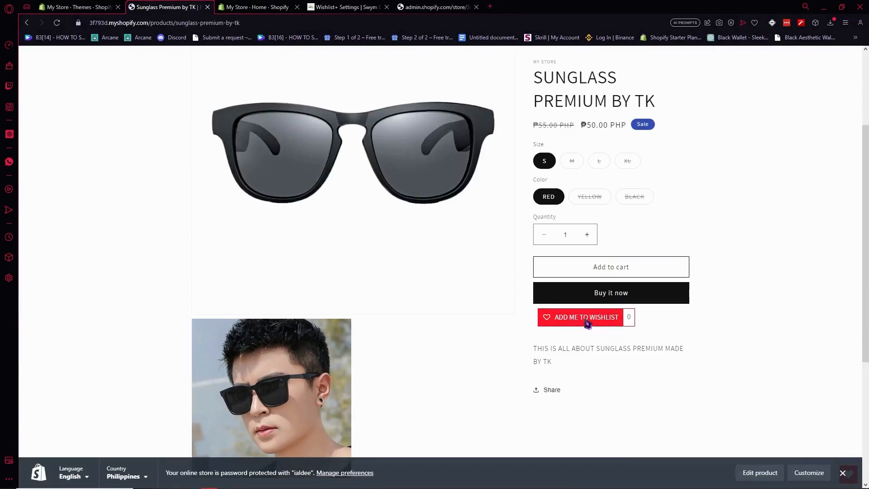
pyautogui.click(587, 319)
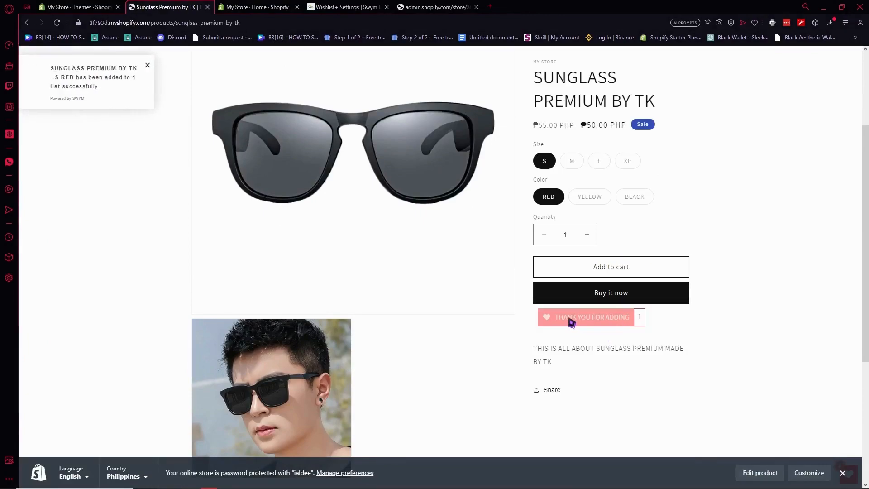